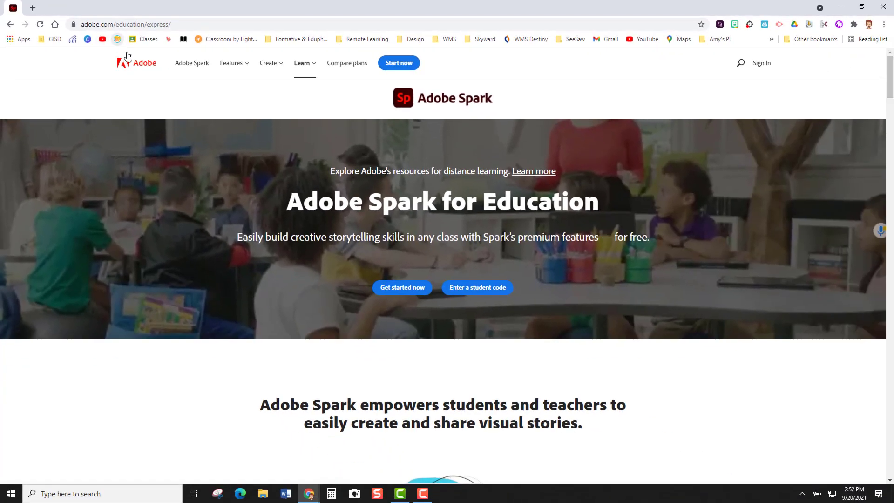
Choose the classroom sign-up option and submit the school email for domain verification.
{"action": "left_click", "coordinate": [406, 294]}
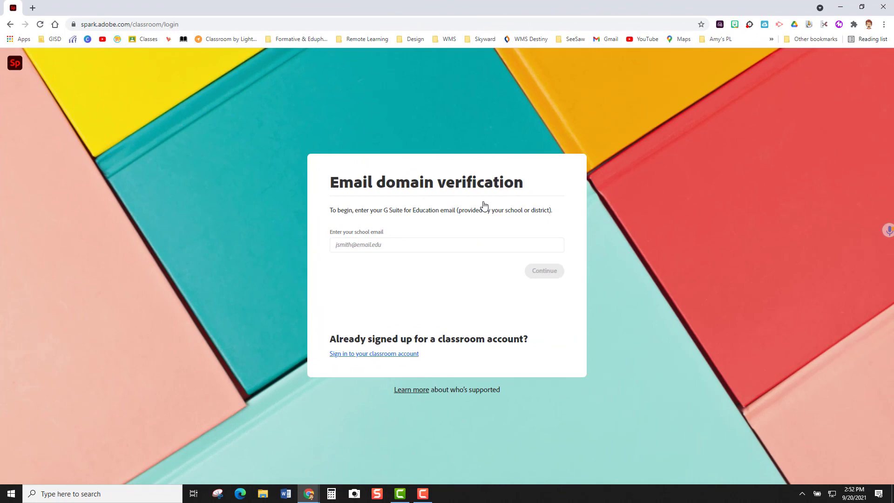
{"action": "left_click", "coordinate": [350, 247]}
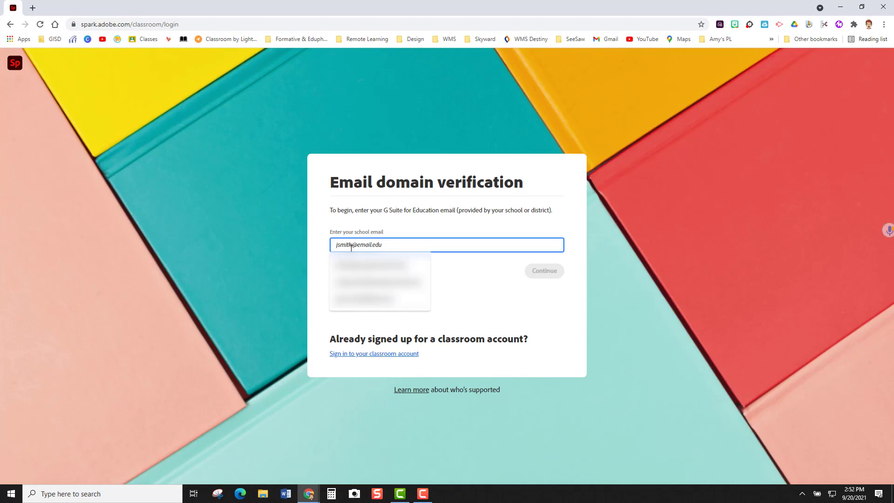
{"action": "left_click", "coordinate": [370, 265]}
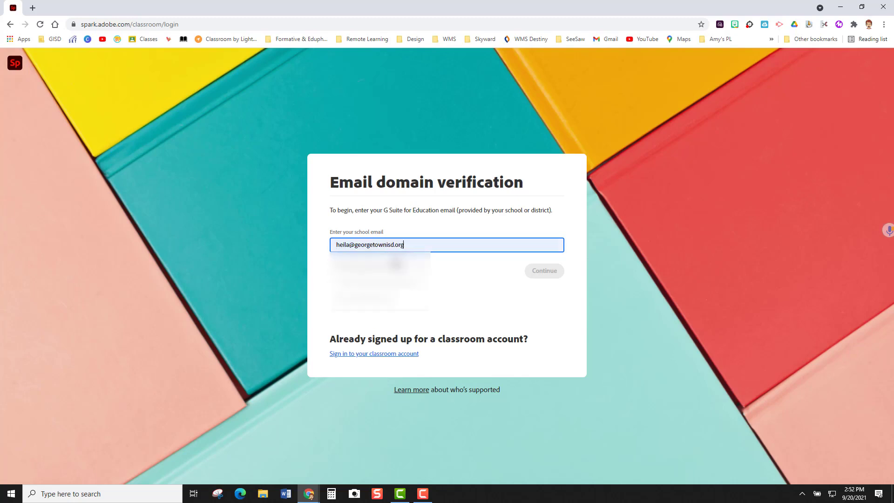
{"action": "left_click", "coordinate": [544, 270]}
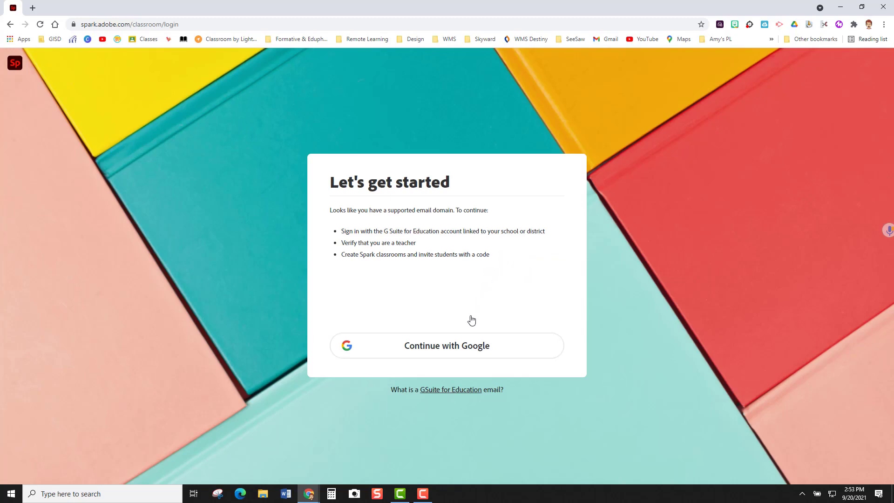
Continue with Google and pick the Enterprise ID (company or school) account type.
{"action": "left_click", "coordinate": [436, 355]}
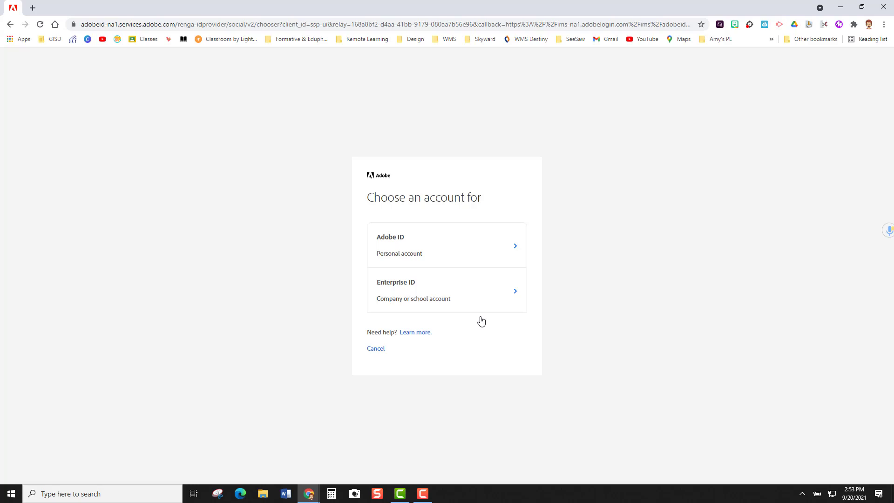
{"action": "left_click", "coordinate": [390, 288]}
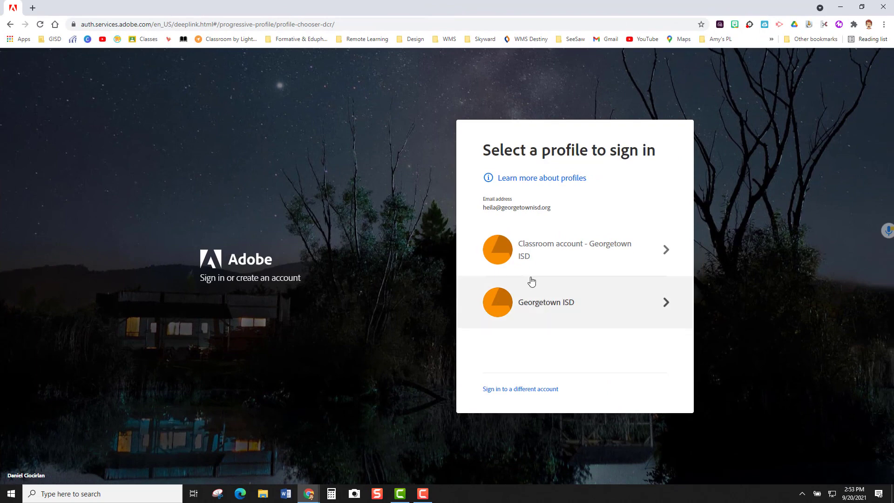
Sign in with the Classroom account profile to reach Classroom Manager.
{"action": "left_click", "coordinate": [547, 253]}
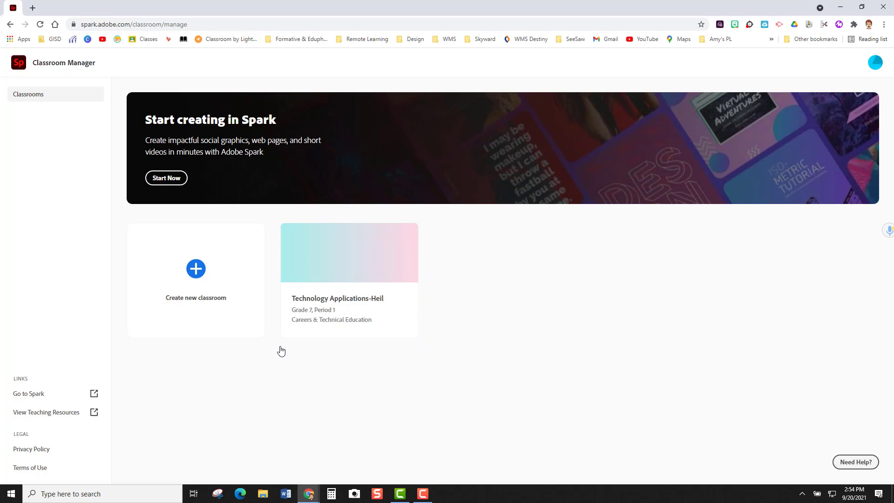
{"action": "mouse_move", "coordinate": [331, 338]}
Start a new classroom named Technology Applications with subject Careers & Technical Education.
{"action": "left_click", "coordinate": [199, 272]}
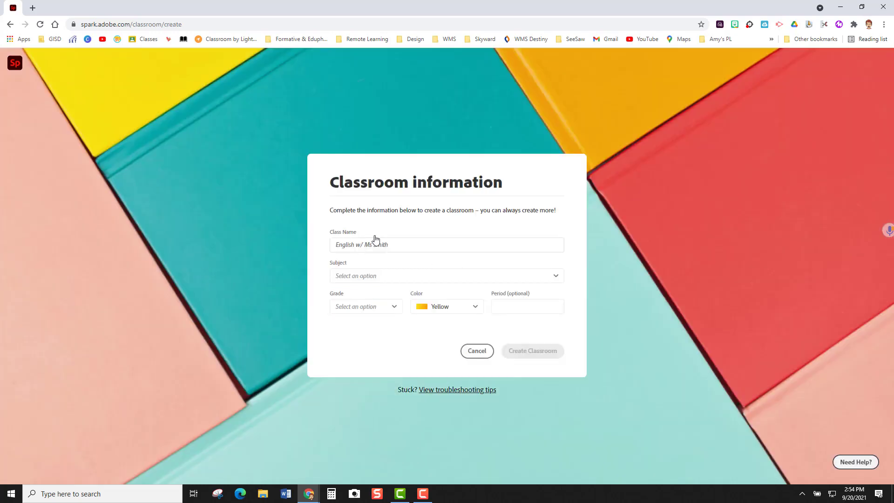
{"action": "left_click", "coordinate": [399, 243]}
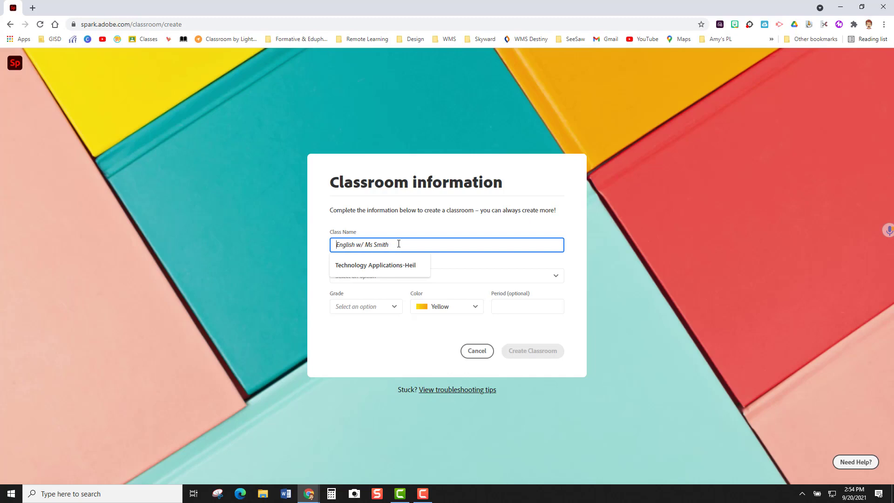
{"action": "left_click", "coordinate": [384, 266]}
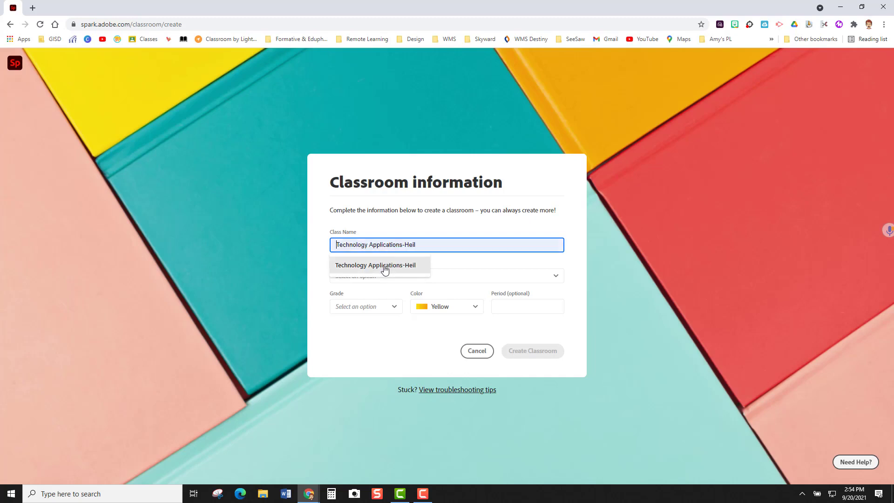
{"action": "left_click", "coordinate": [384, 266]}
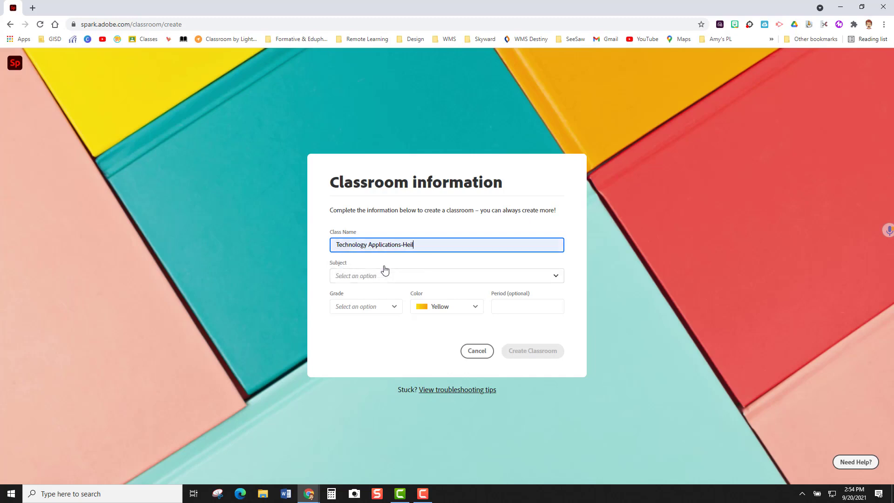
{"action": "left_click", "coordinate": [385, 279]}
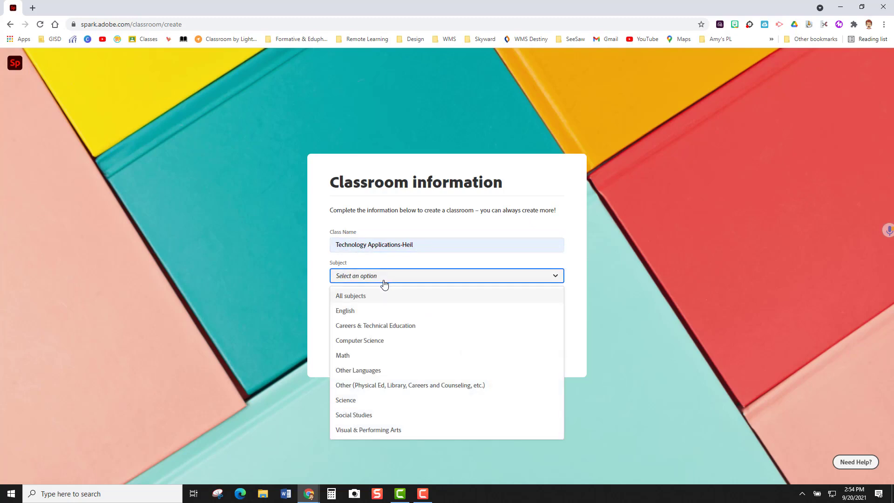
{"action": "left_click", "coordinate": [378, 326]}
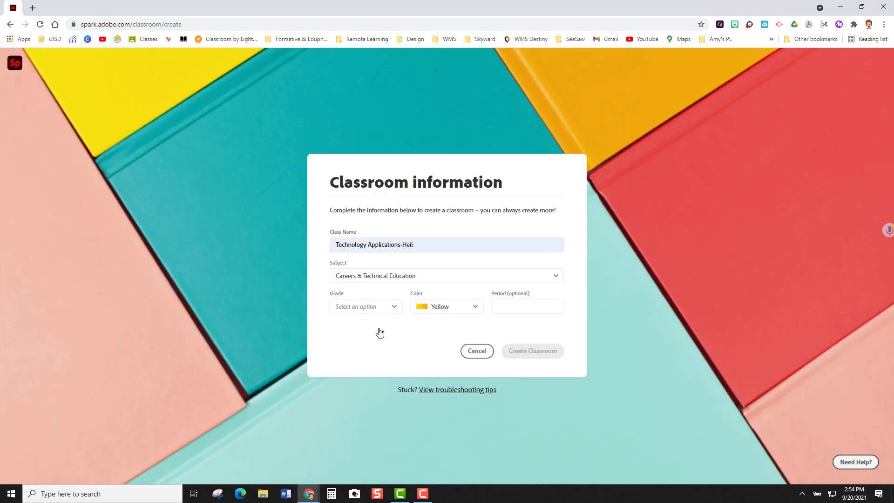
Set the classroom's grade to 8, colour to Green and period to 2.
{"action": "left_click", "coordinate": [395, 311]}
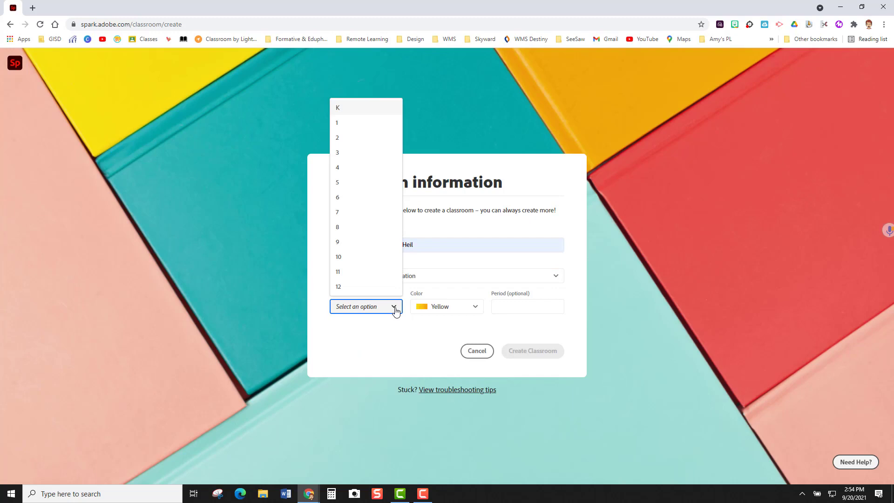
{"action": "left_click", "coordinate": [372, 232]}
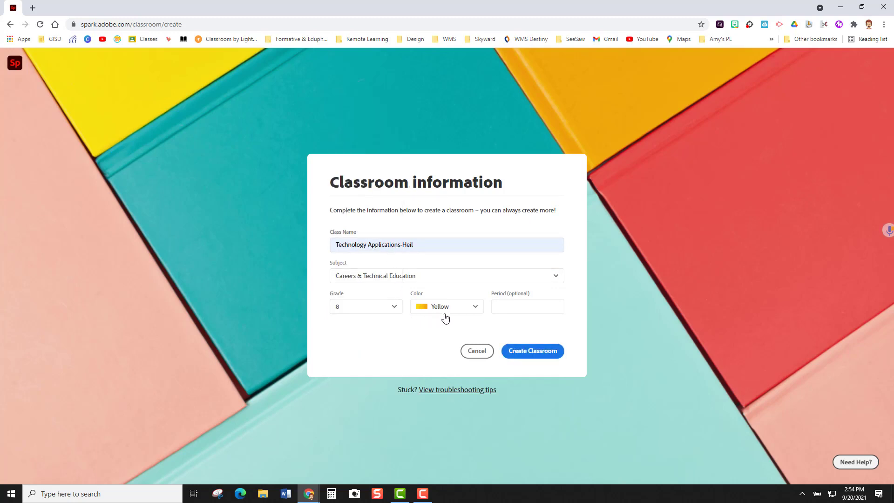
{"action": "left_click", "coordinate": [475, 309]}
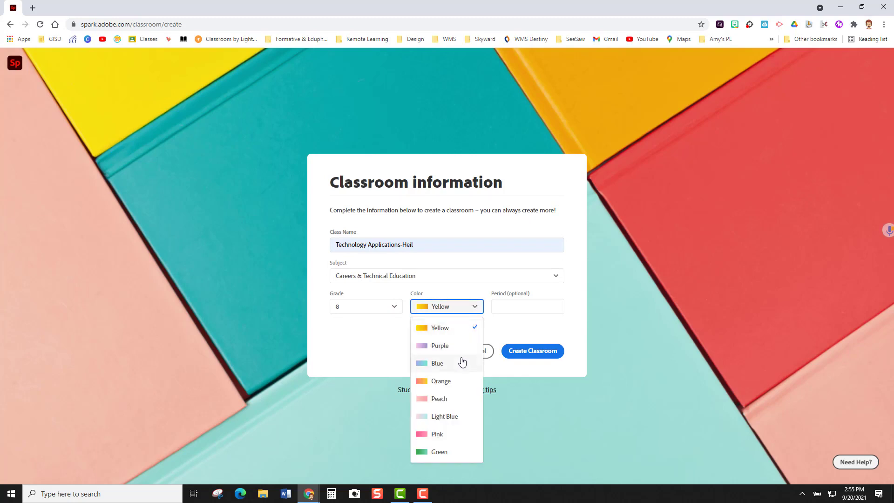
{"action": "left_click", "coordinate": [439, 451]}
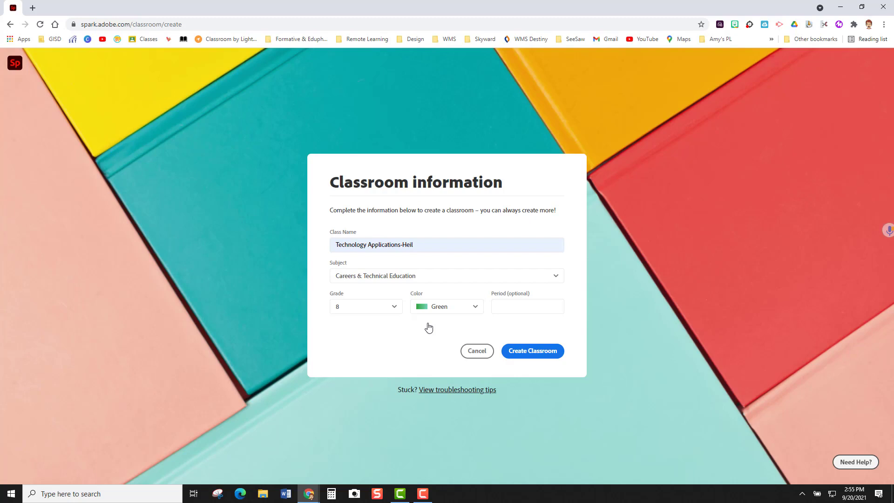
{"action": "left_click", "coordinate": [515, 307]}
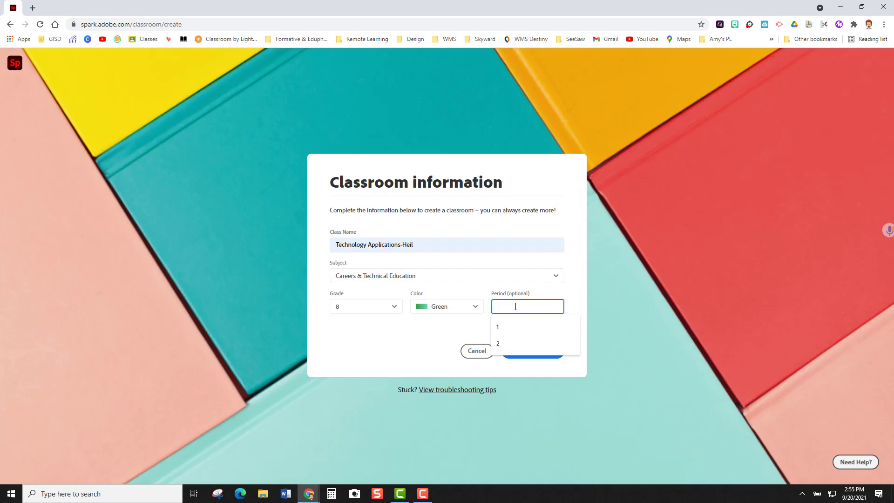
{"action": "left_click", "coordinate": [498, 344]}
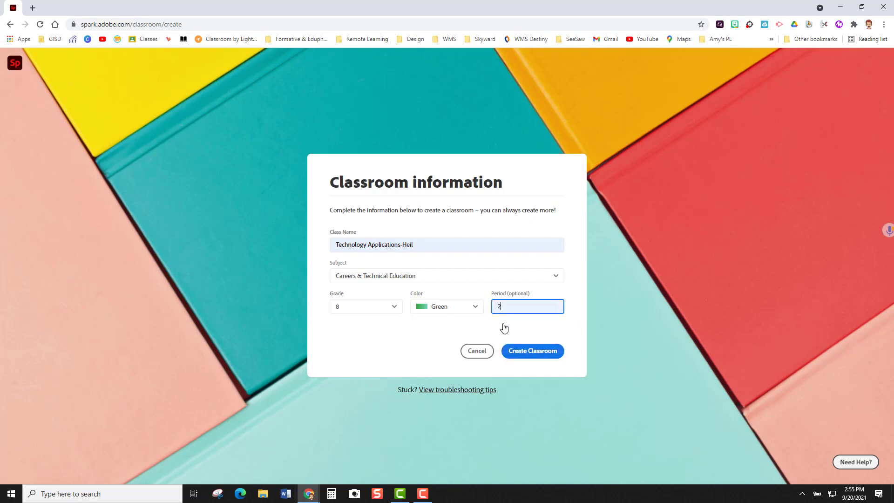
Create the classroom and show its join code full screen, then close that view.
{"action": "left_click", "coordinate": [529, 353]}
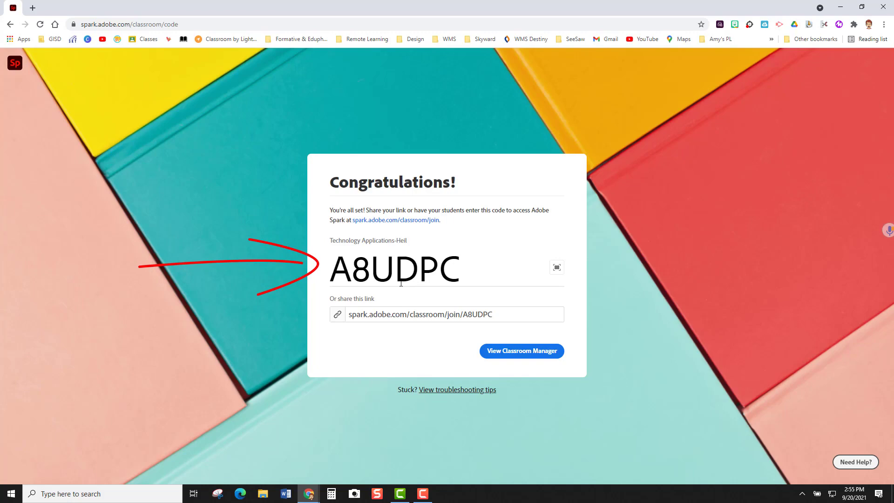
{"action": "left_click", "coordinate": [557, 268]}
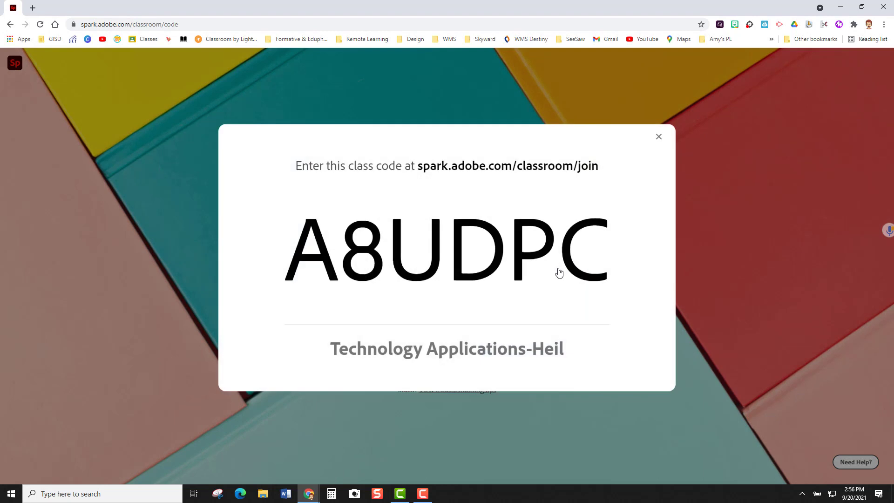
{"action": "left_click", "coordinate": [658, 137]}
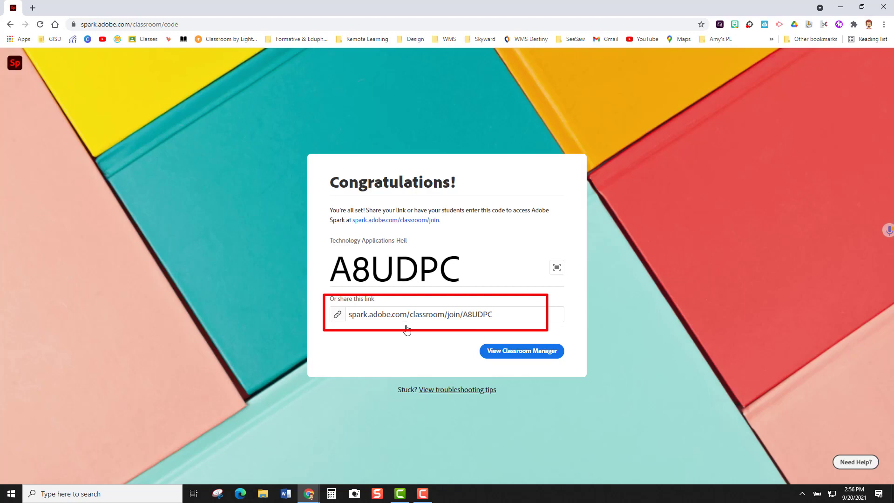
Open the new Grade 8, Period 2 classroom in Classroom Manager.
{"action": "left_click", "coordinate": [522, 352]}
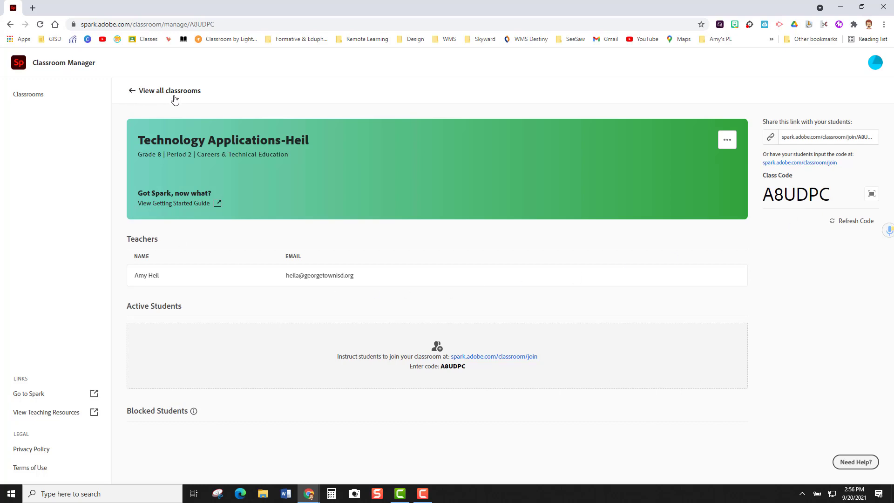
Return to all classrooms and open the Grade 7, Period 1 classroom.
{"action": "left_click", "coordinate": [130, 93]}
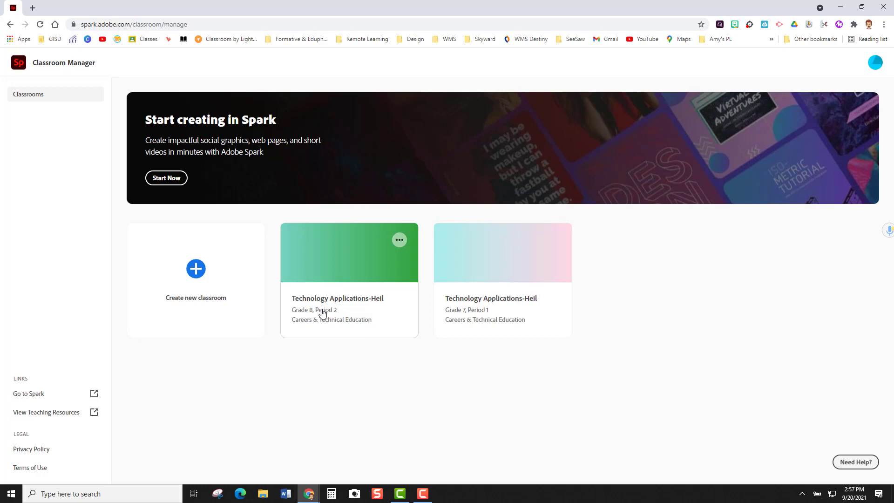
{"action": "left_click", "coordinate": [491, 259]}
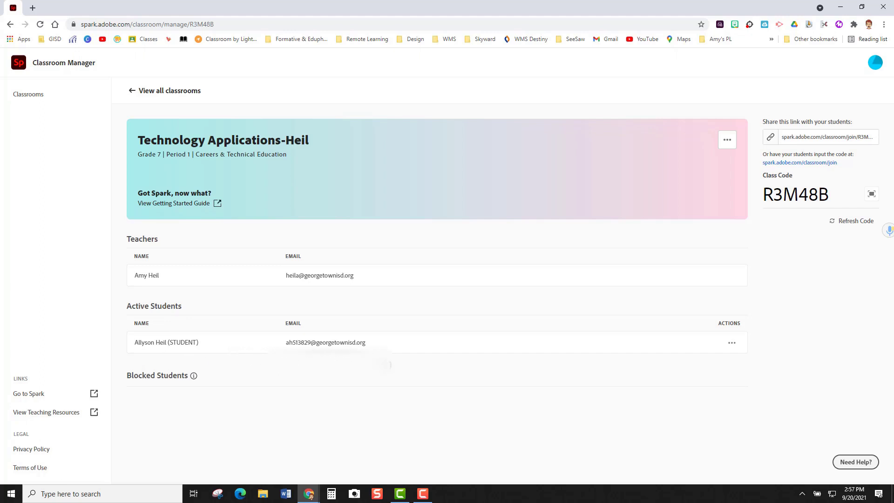
View the student's projects and preview the Cherry Berry Milkshake 'My Post', then close the preview.
{"action": "left_click", "coordinate": [731, 345]}
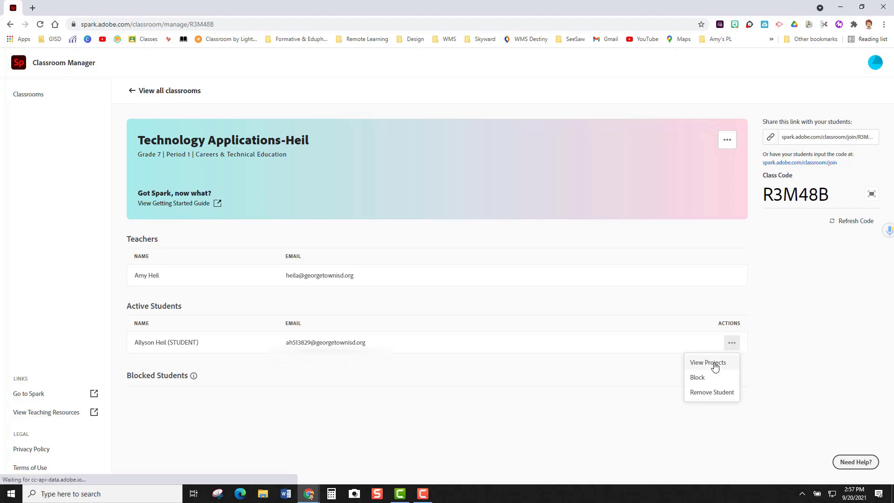
{"action": "left_click", "coordinate": [715, 367]}
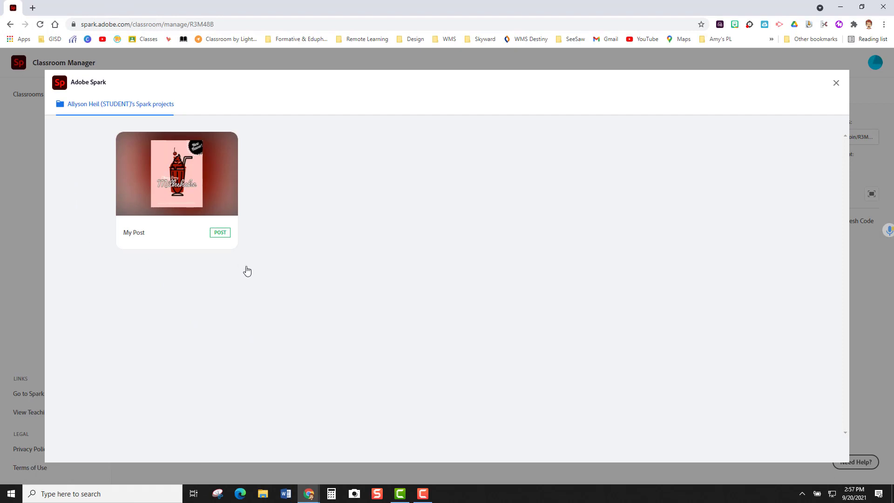
{"action": "mouse_move", "coordinate": [218, 244]}
{"action": "left_click", "coordinate": [189, 189]}
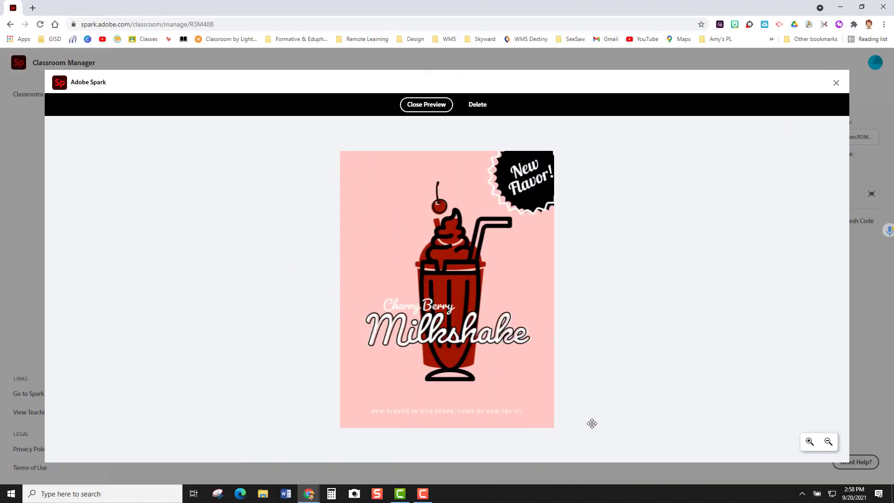
{"action": "left_click", "coordinate": [426, 104]}
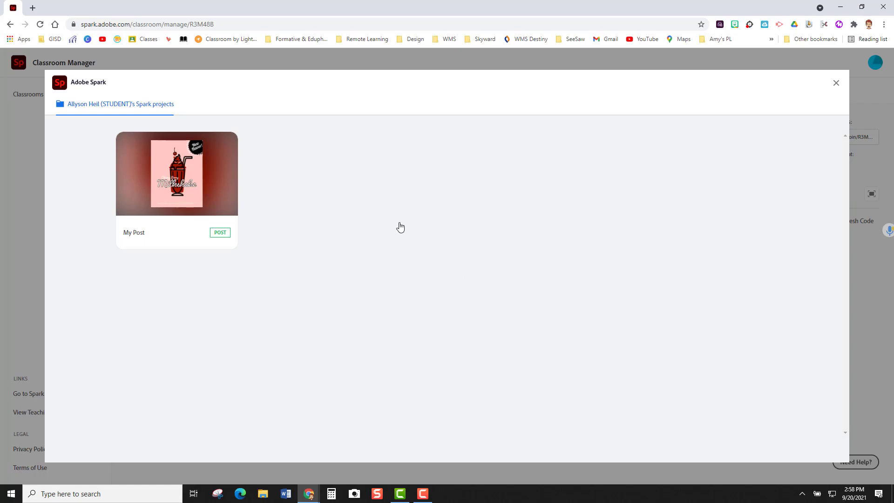
Close the student's projects dialog to return to the Grade 7 classroom.
{"action": "left_click", "coordinate": [836, 83]}
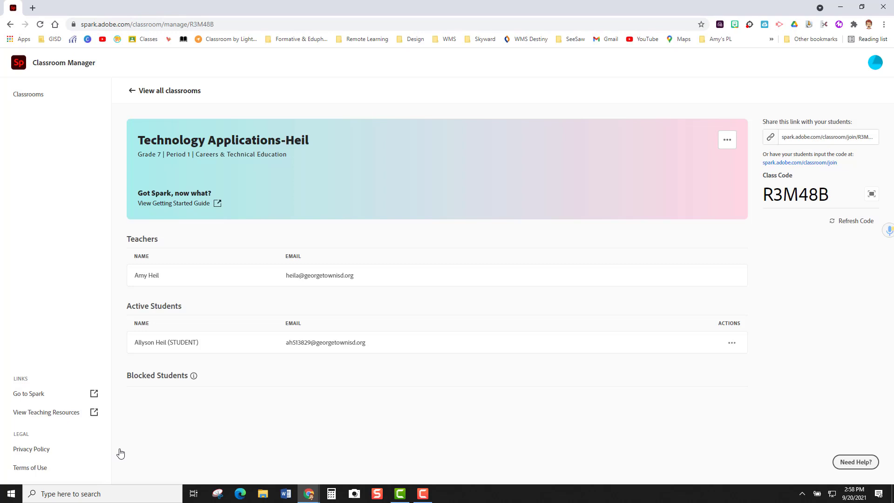